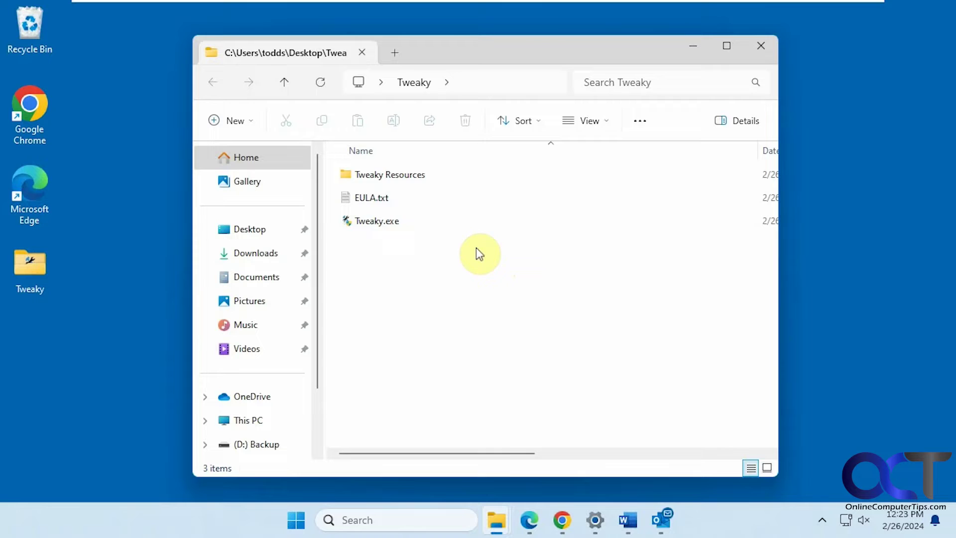
Step: Launch Tweaky.exe with administrator permission, shift its window right, and minimize File Explorer
double_click(382, 224)
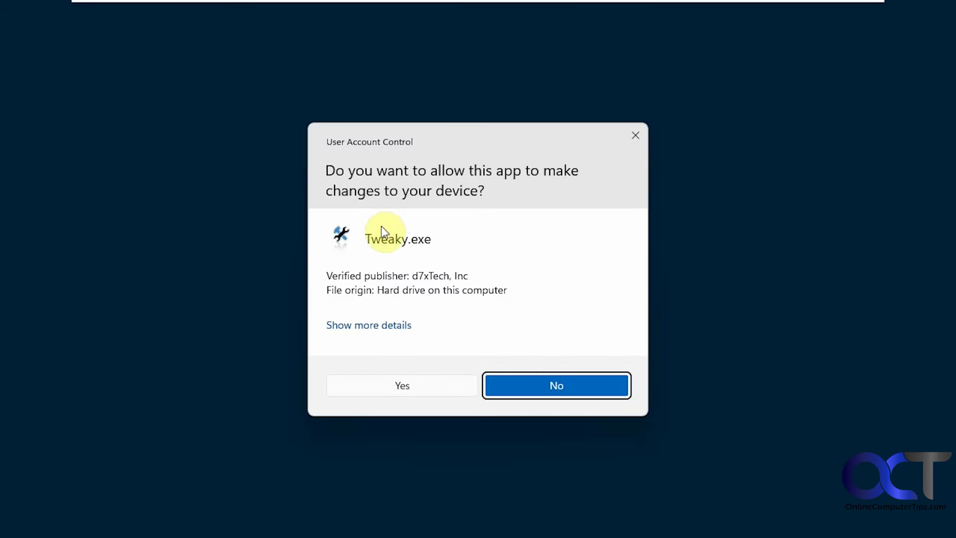
left_click(417, 386)
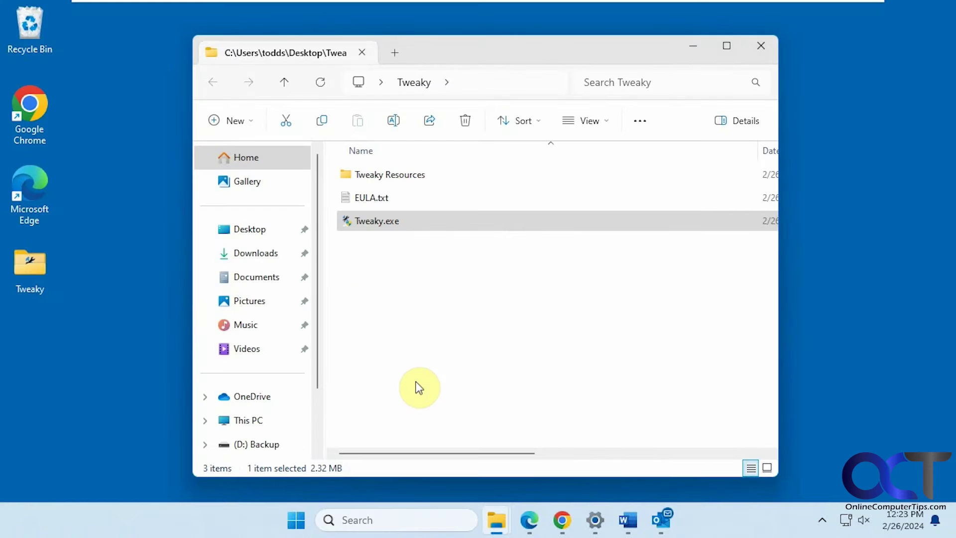
left_click_drag(362, 79, 528, 69)
left_click(693, 44)
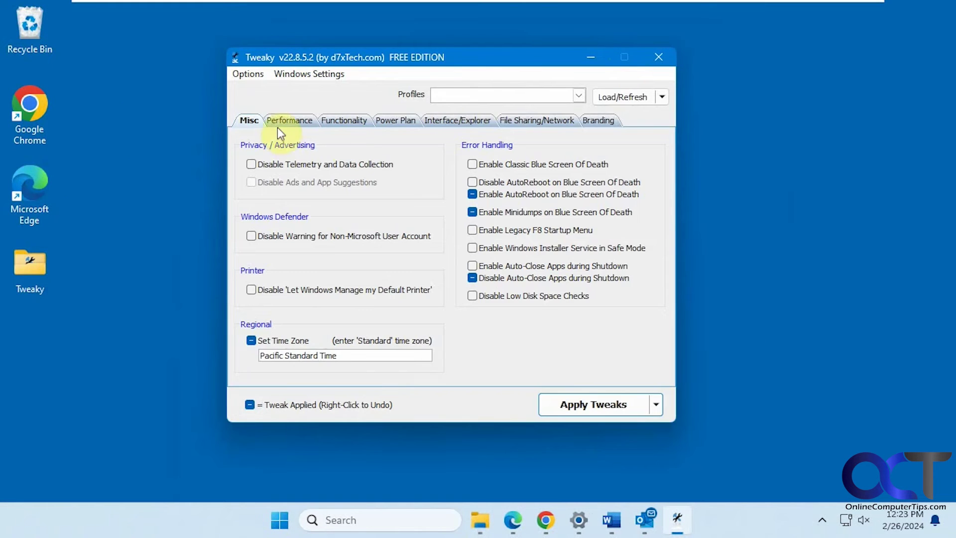
Step: Browse the empty Profiles list, the Windows Settings menu's Control Panel shortcut, and the Options menu
left_click(579, 95)
left_click(578, 95)
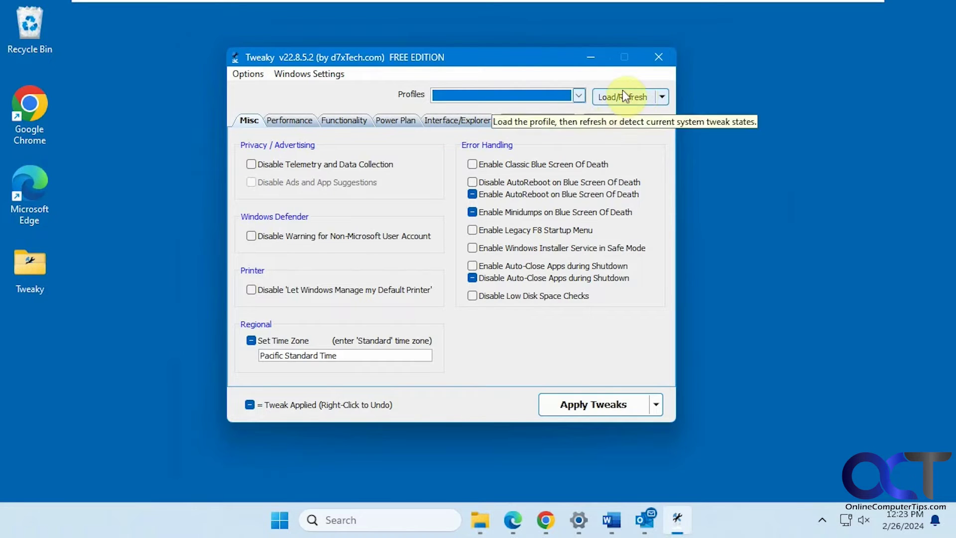
left_click(326, 75)
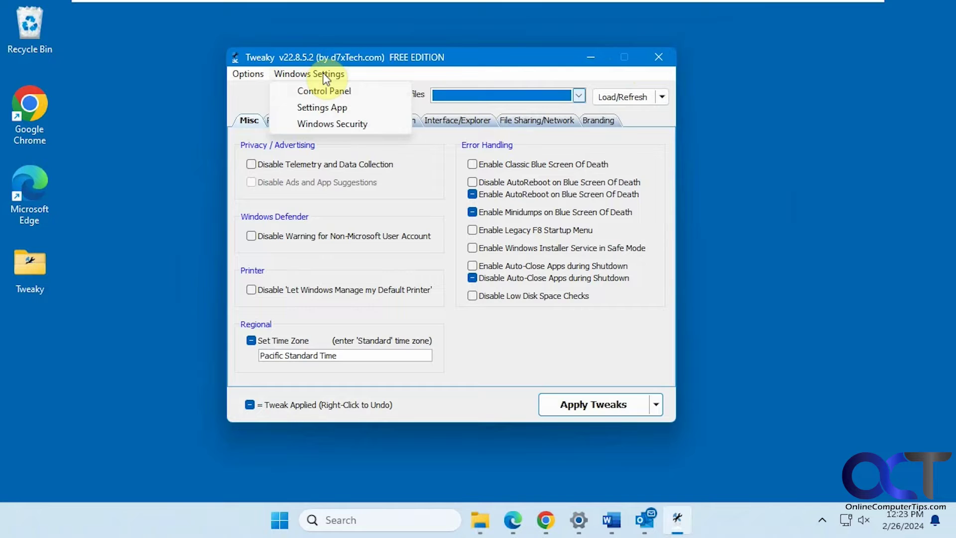
left_click(326, 91)
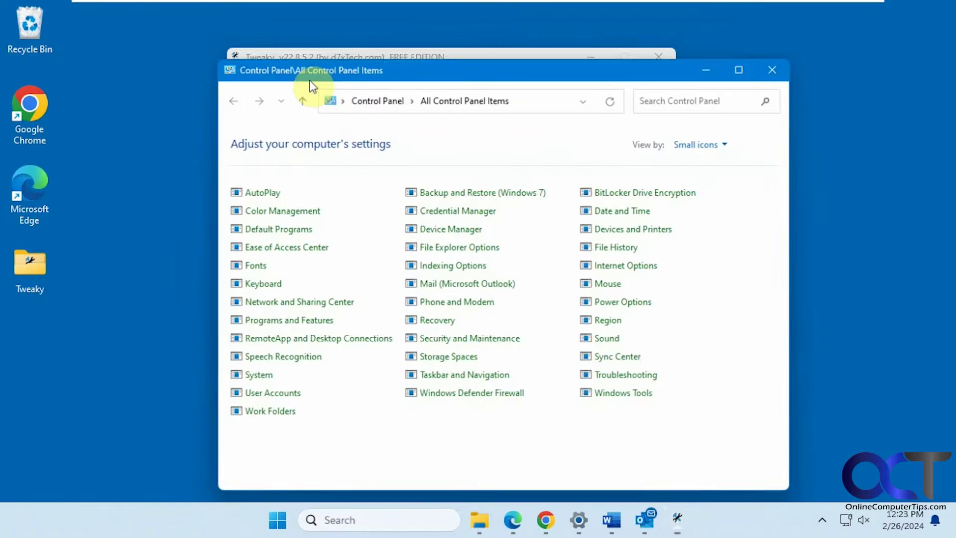
left_click(771, 69)
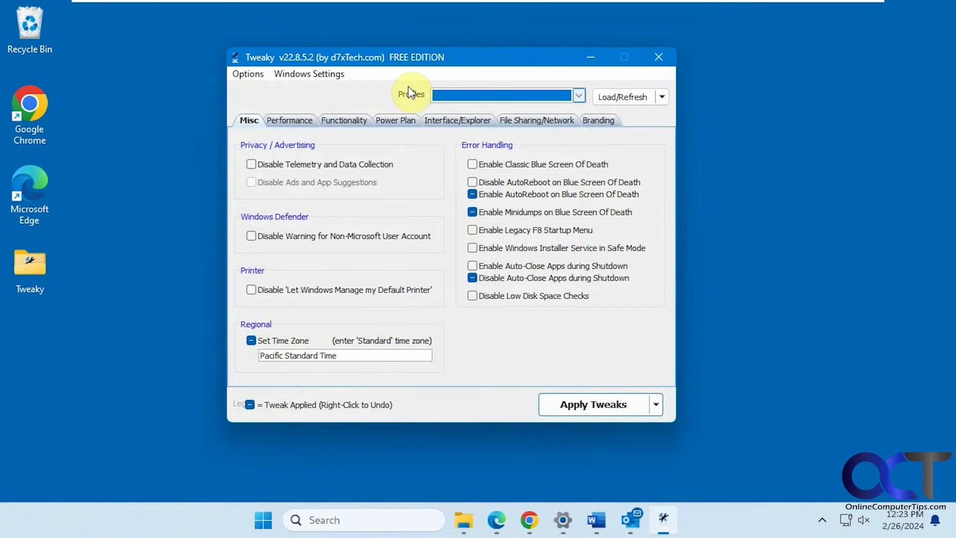
left_click(312, 74)
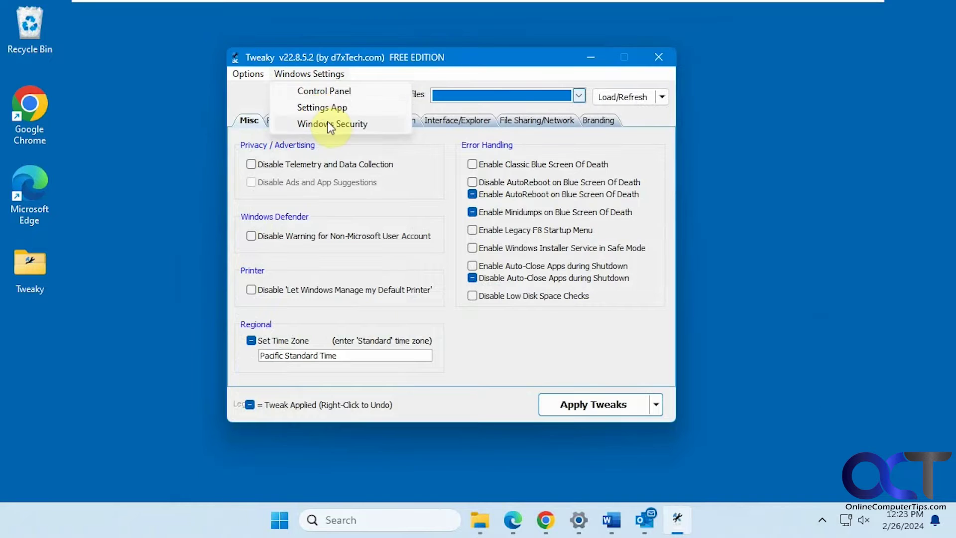
left_click(246, 75)
left_click(243, 73)
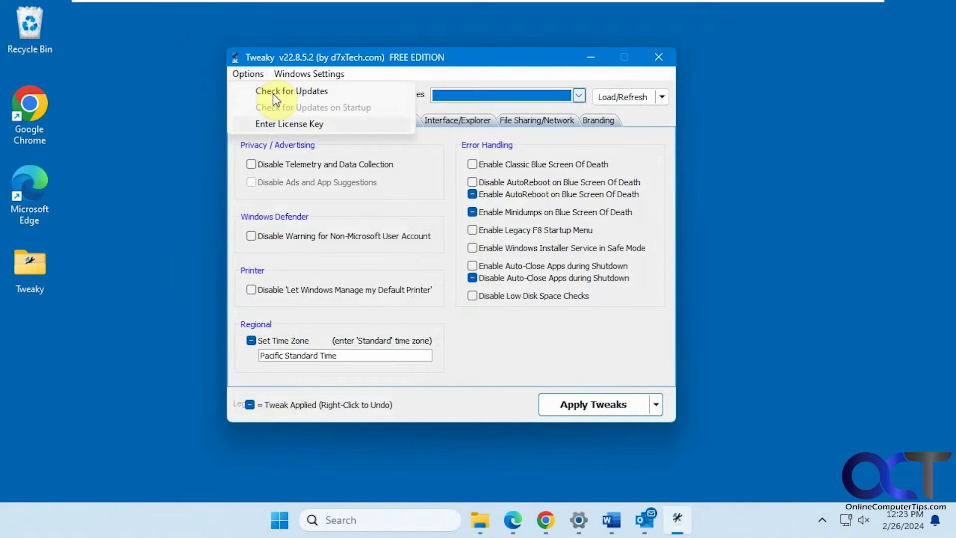
left_click(477, 61)
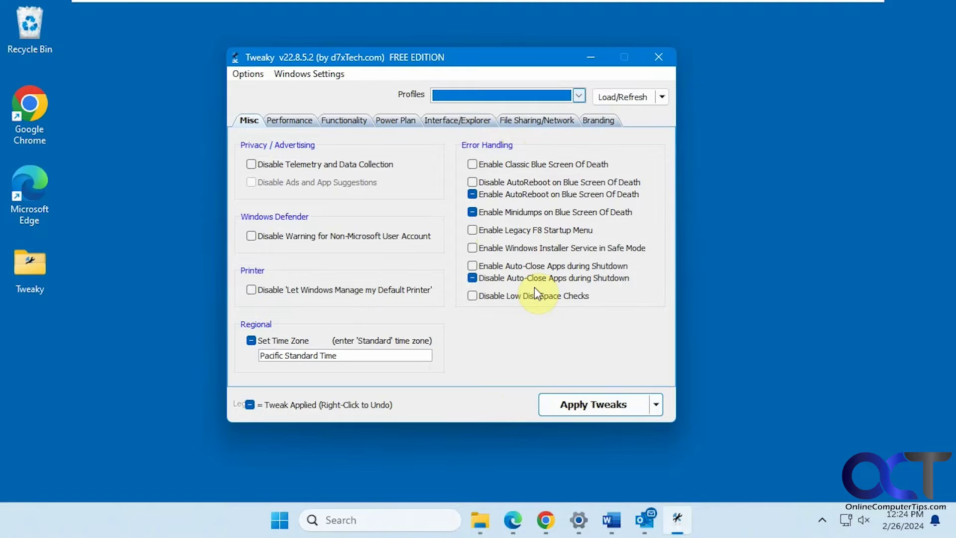
Step: Show the Performance tweaks and read the tooltip for an option such as Disable Paging Executive
mouse_move(537, 234)
left_click(289, 121)
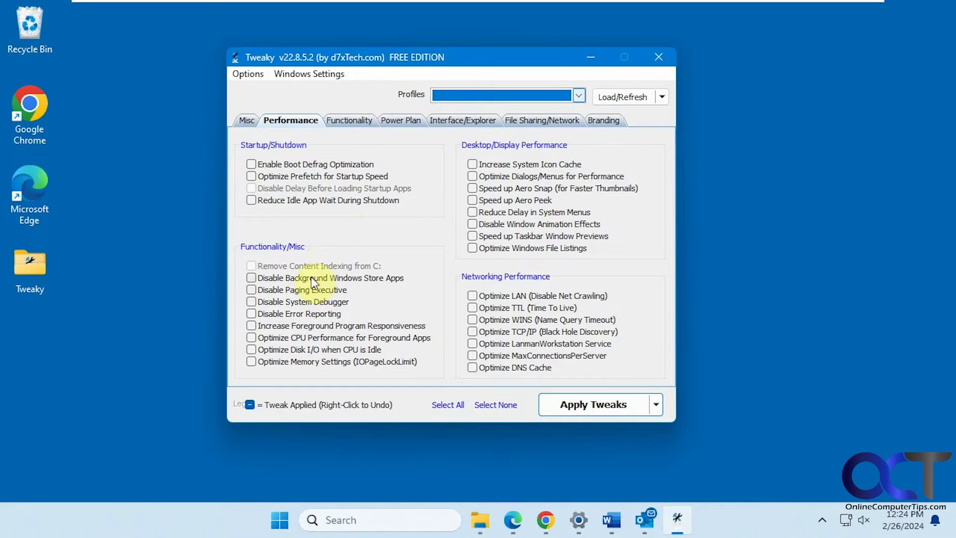
mouse_move(358, 290)
Step: Browse the Functionality and Power Plan tabs, finishing on the Interface/Explorer tab
left_click(346, 122)
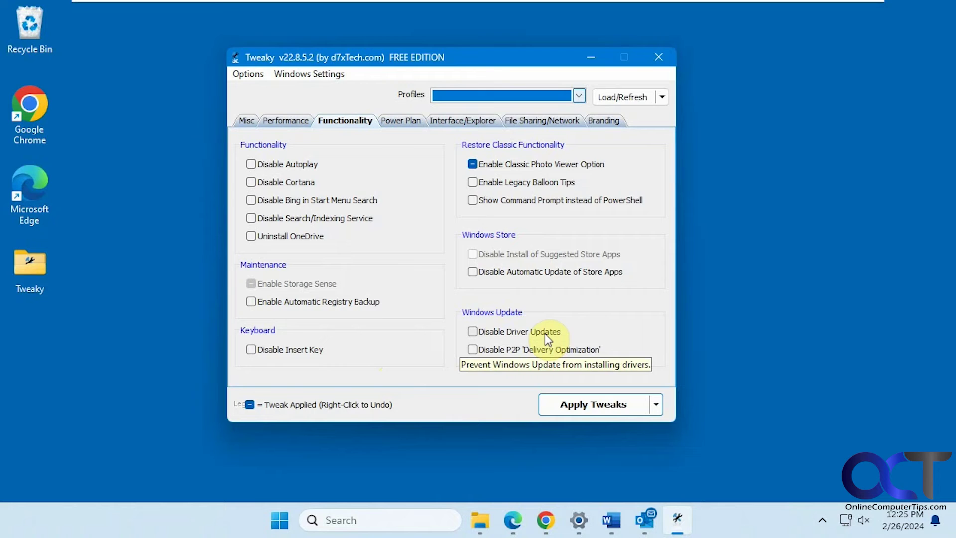
left_click(397, 122)
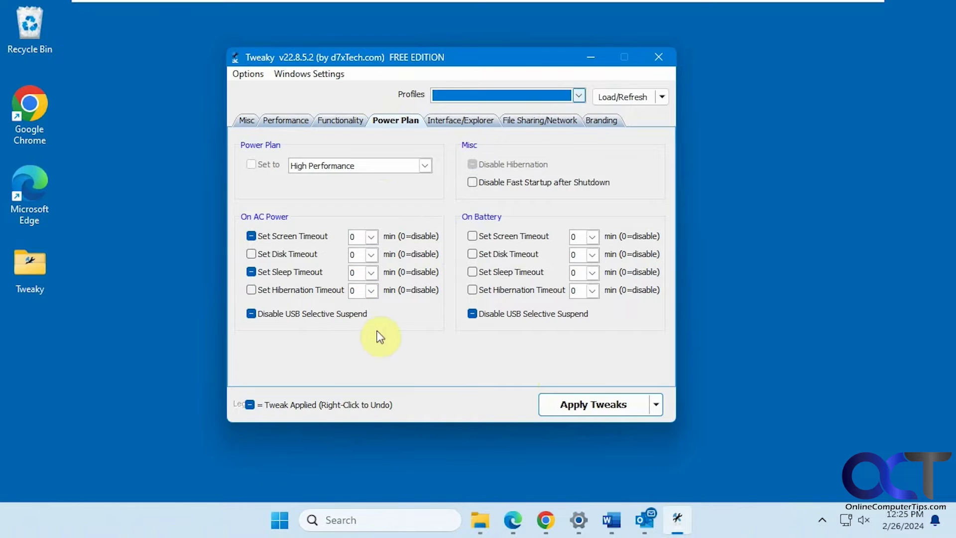
left_click(473, 122)
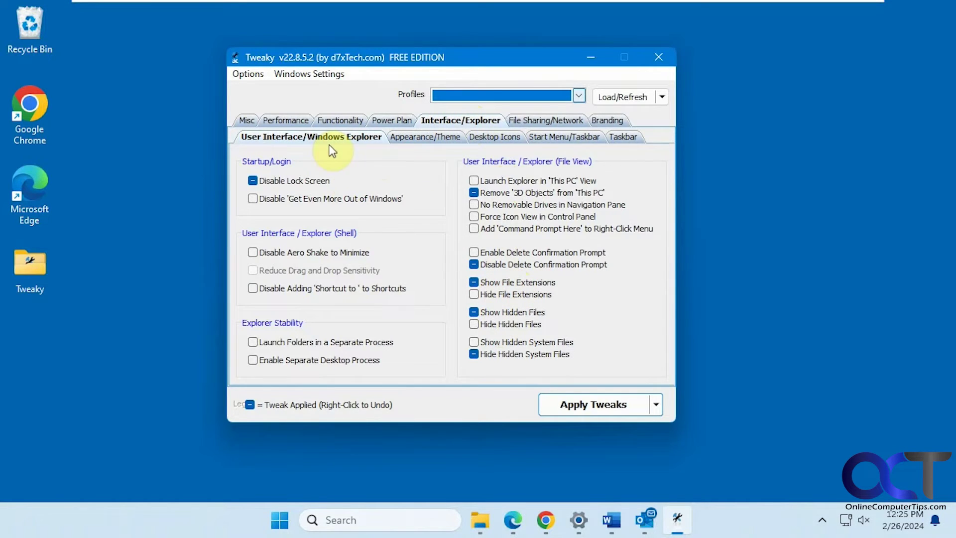
Step: On the Desktop Icons tab, apply the Network desktop icon, check the desktop, then undo it
left_click(429, 138)
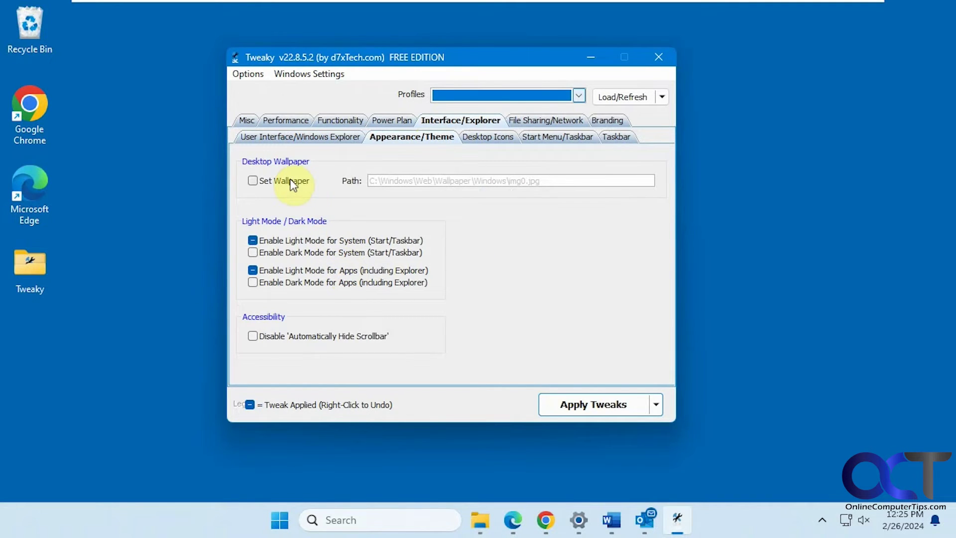
left_click(475, 140)
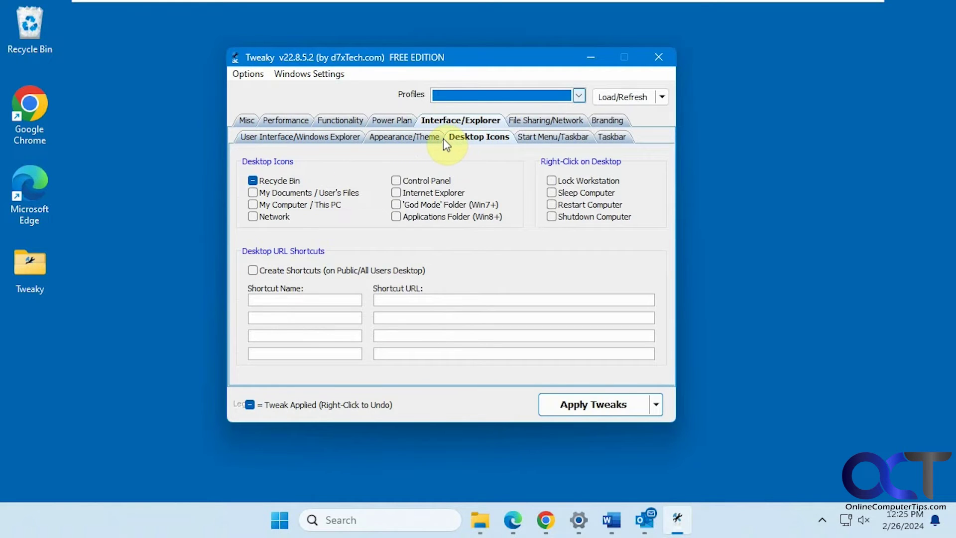
left_click(253, 217)
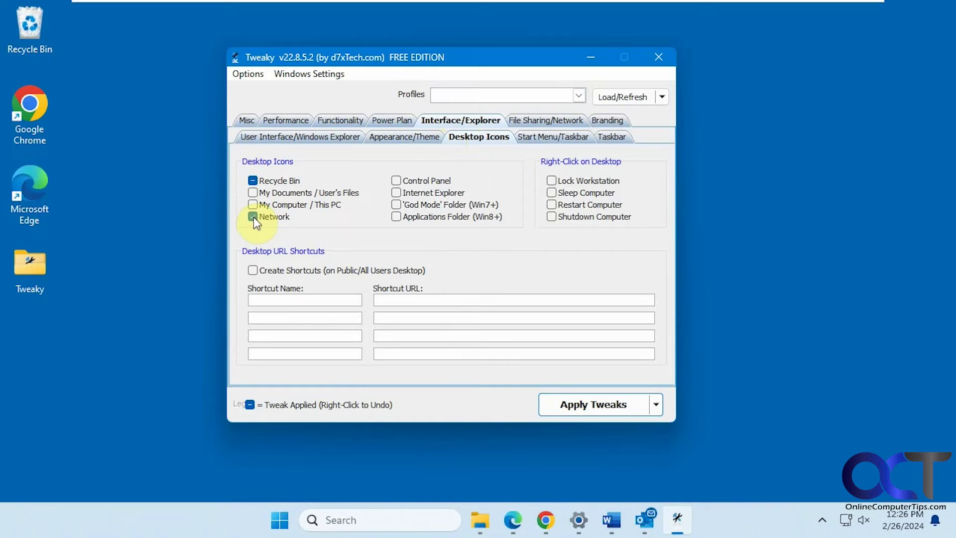
left_click(566, 397)
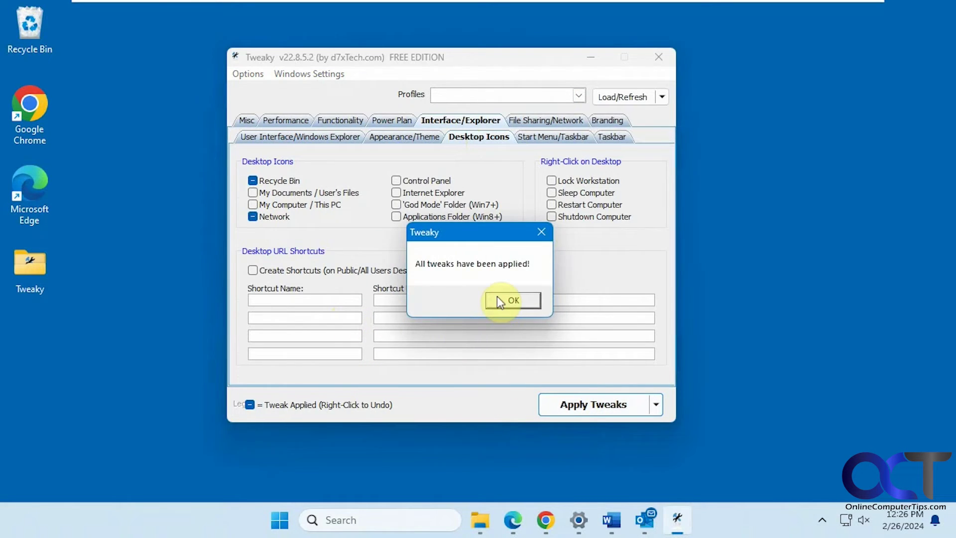
left_click(499, 301)
left_click(175, 282)
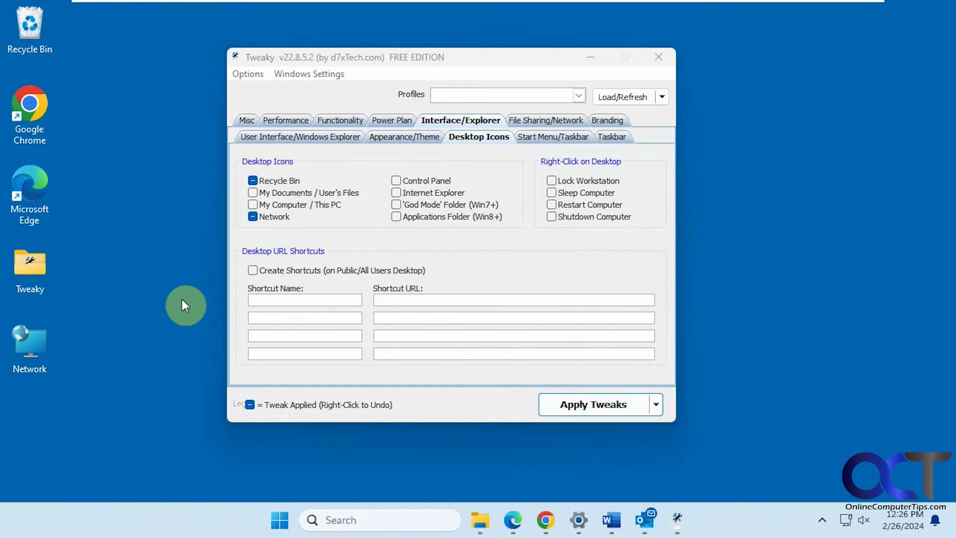
right_click(277, 217)
left_click(303, 225)
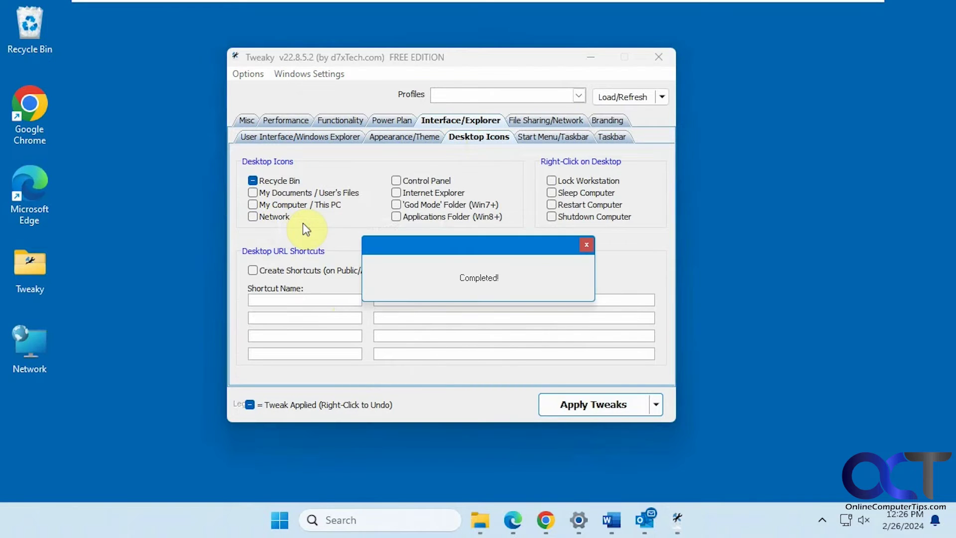
left_click(141, 277)
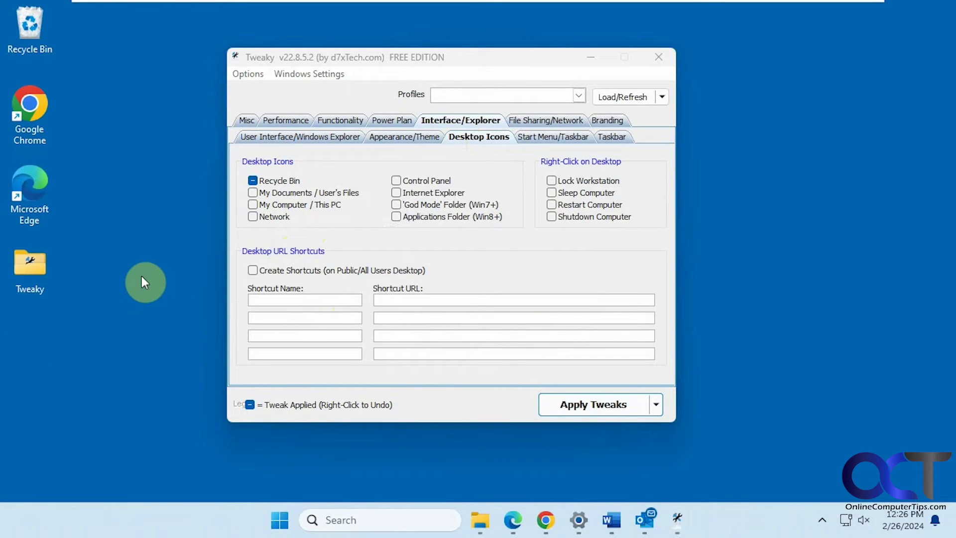
Step: Apply the 'God Mode' Folder desktop tweak, then undo it
left_click(398, 205)
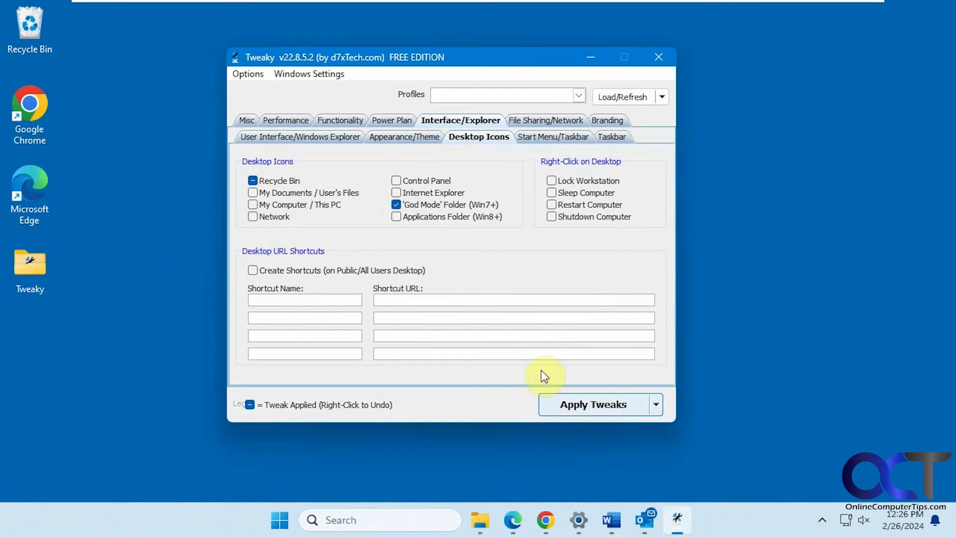
left_click(568, 404)
left_click(519, 301)
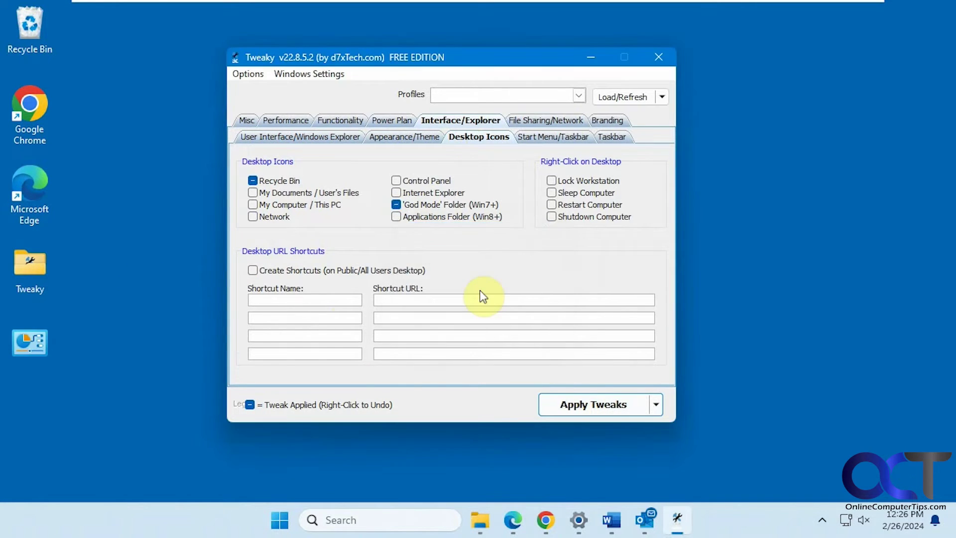
right_click(425, 207)
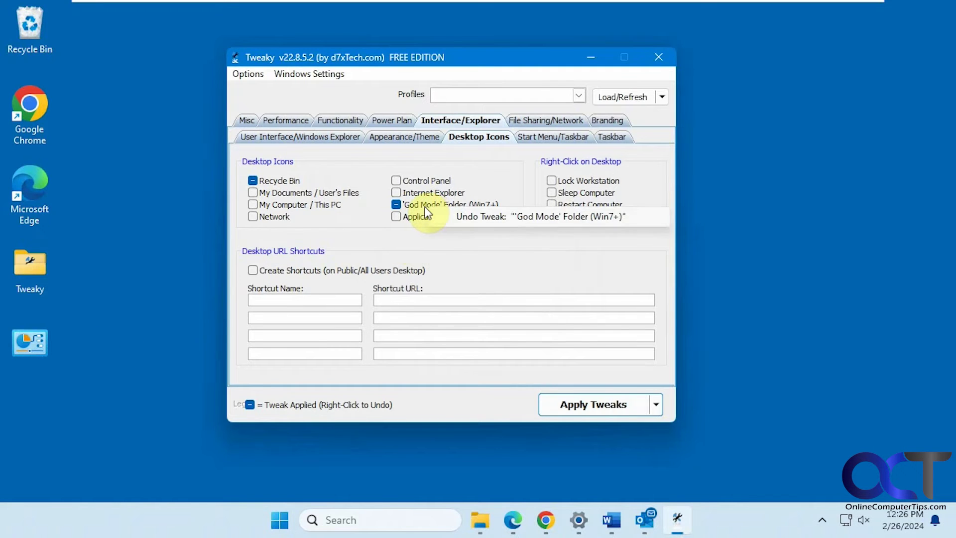
left_click(455, 216)
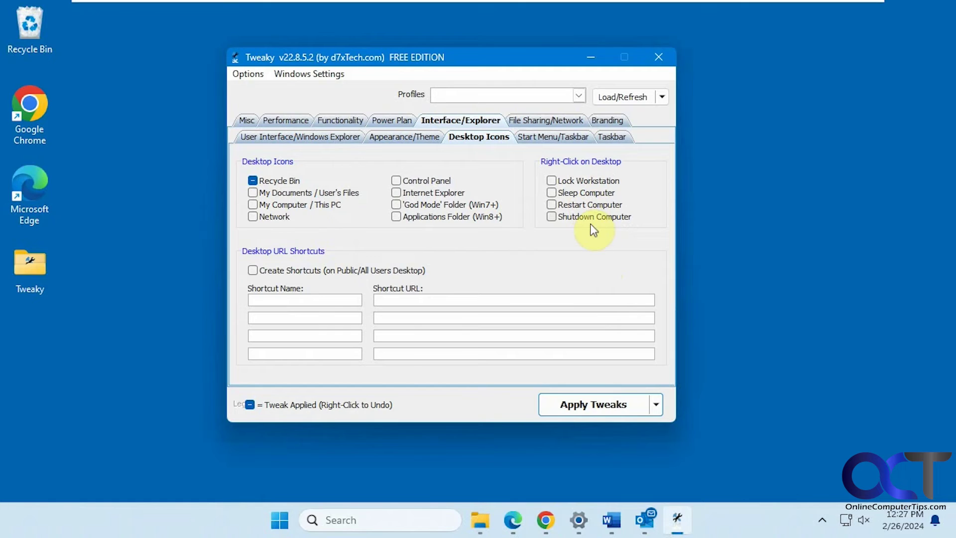
Step: Apply Restart Computer and Shutdown Computer to the desktop right-click menu and verify them under Show more options
left_click(550, 216)
left_click(613, 403)
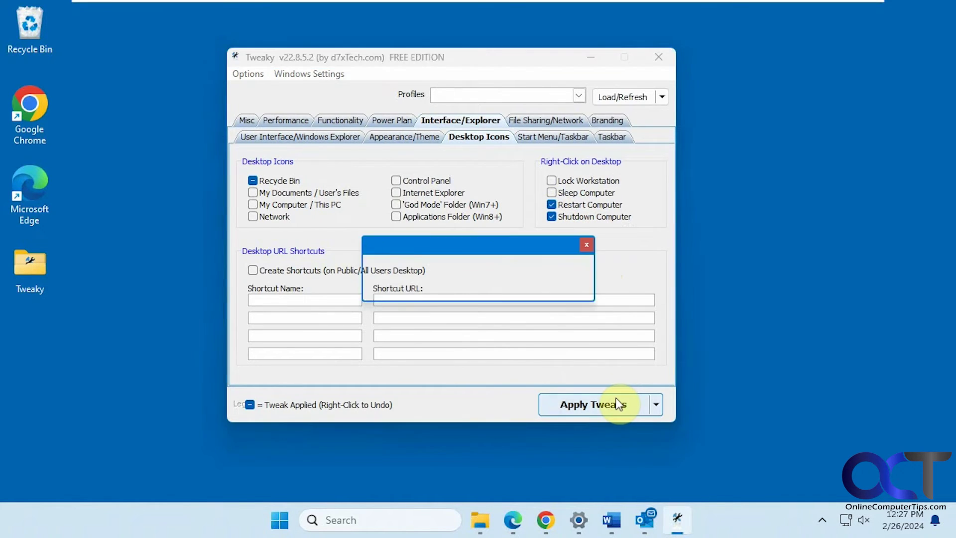
left_click(529, 305)
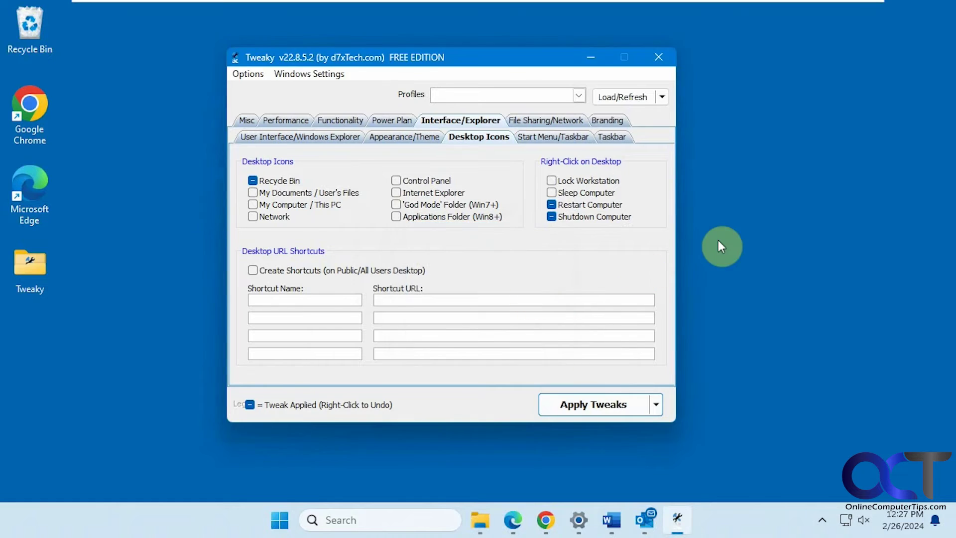
right_click(723, 239)
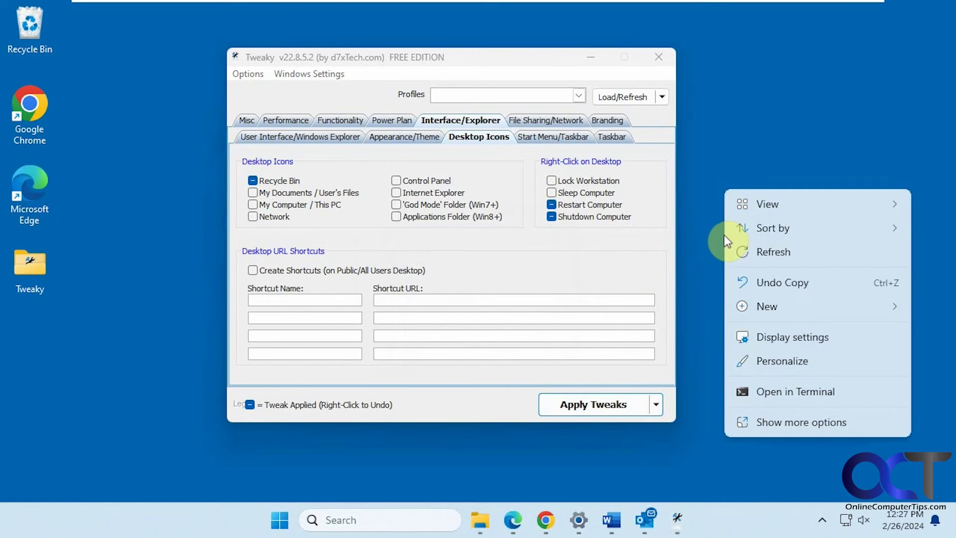
left_click(787, 421)
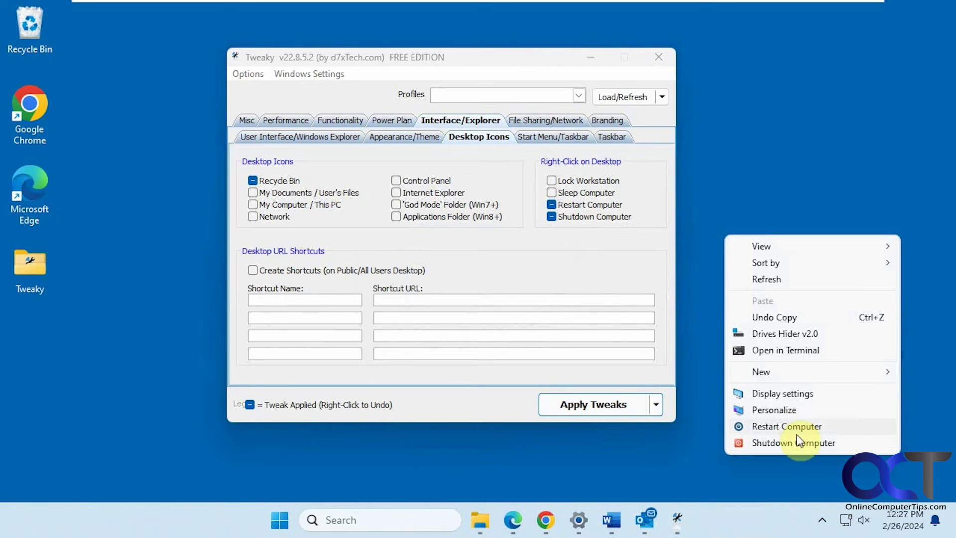
Step: Undo both the Restart Computer and Shutdown Computer right-click tweaks
right_click(561, 211)
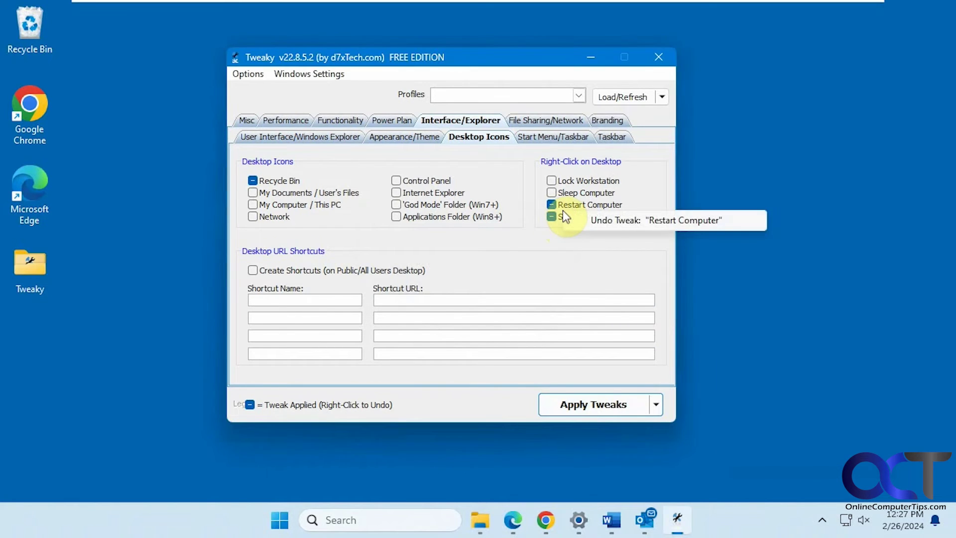
left_click(595, 218)
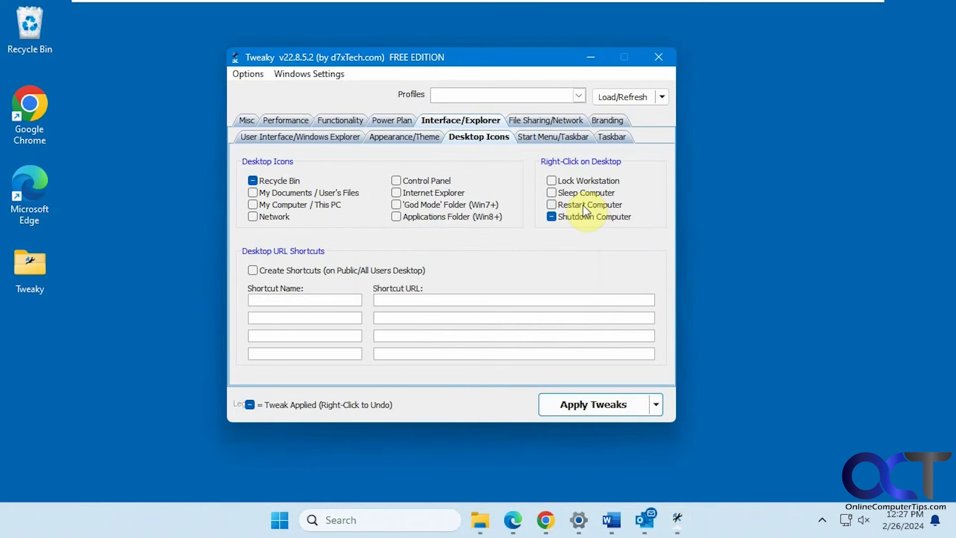
right_click(581, 215)
left_click(602, 221)
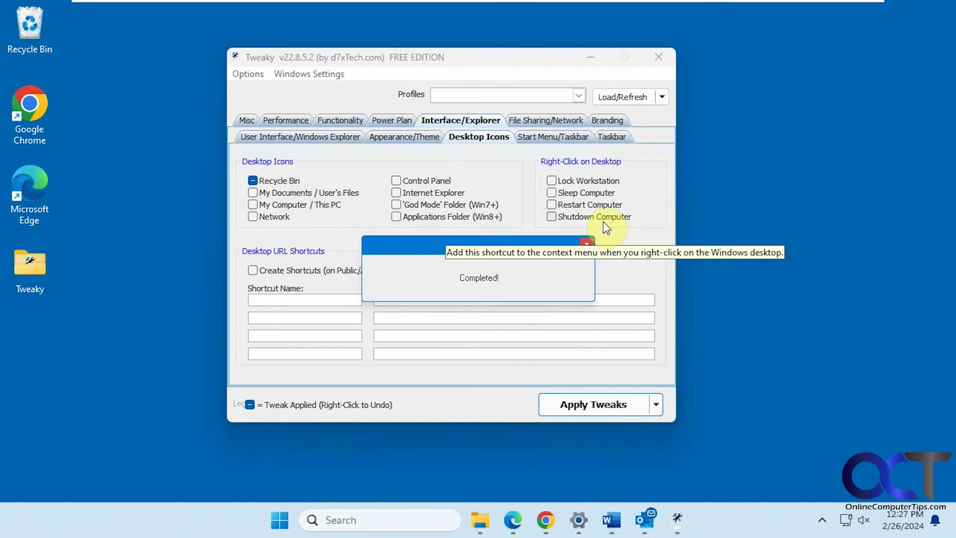
Step: Go to the Start Menu/Taskbar tab and its Taskbar sub-tab with the Hide Task View and Hide Widgets tweaks
left_click(554, 135)
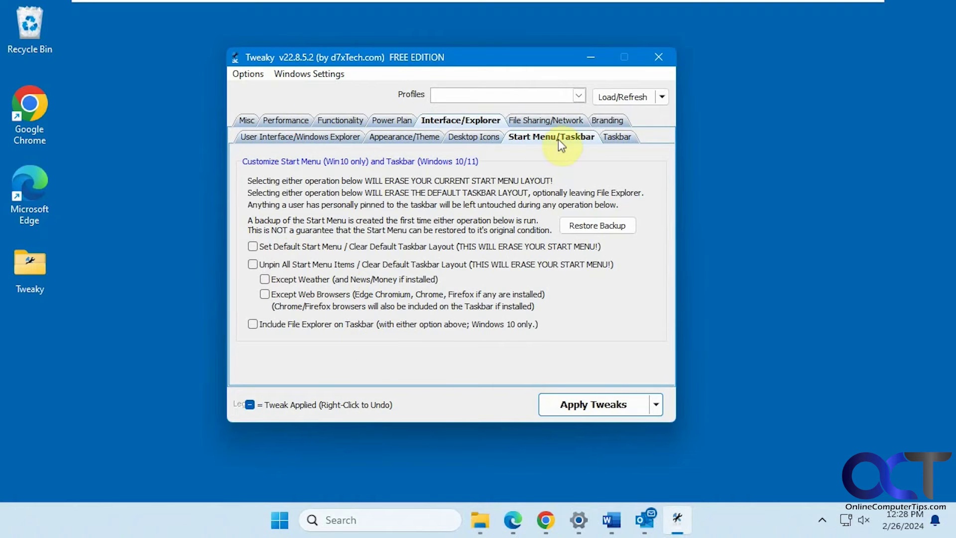
left_click(619, 138)
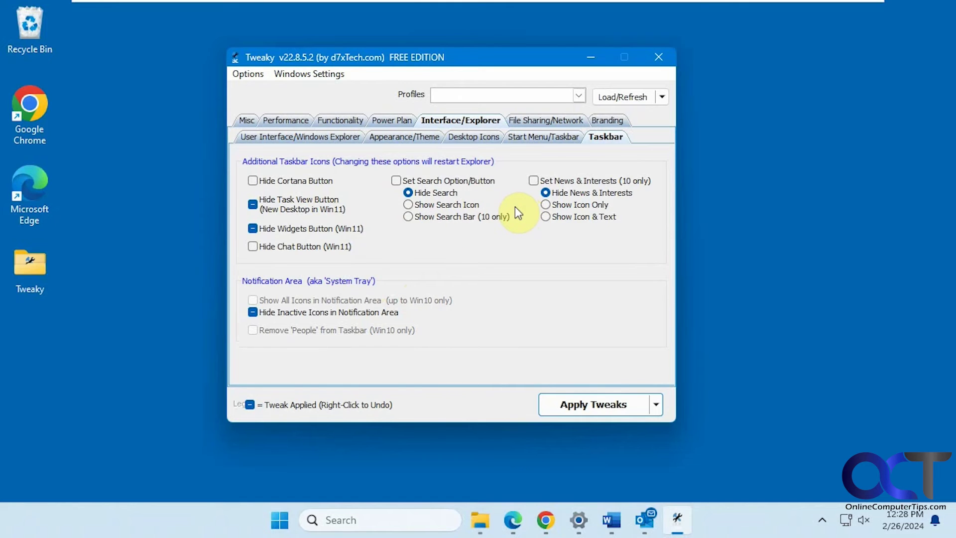
Step: View the File Sharing/Network tweaks, then the Branding tab with Remove OEM Logon Screen Background
left_click(535, 122)
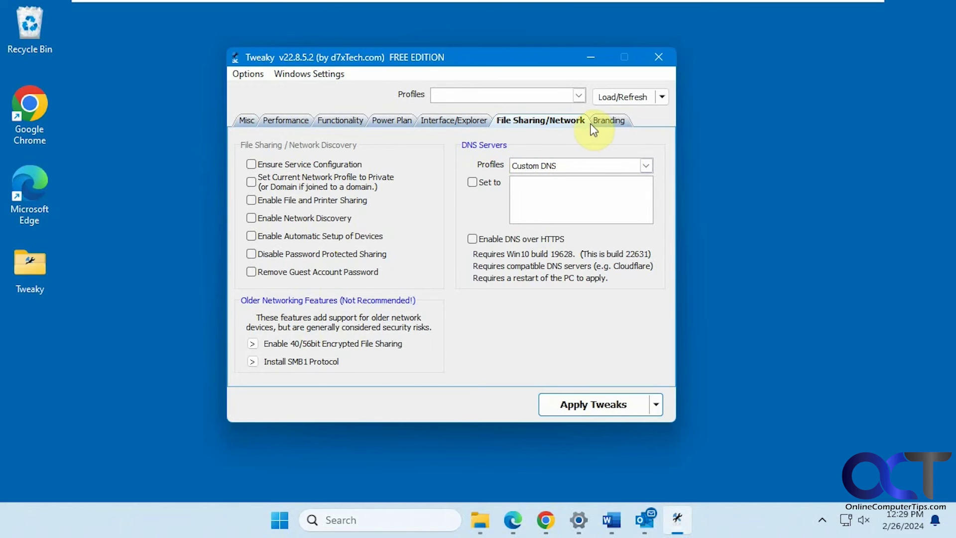
left_click(615, 121)
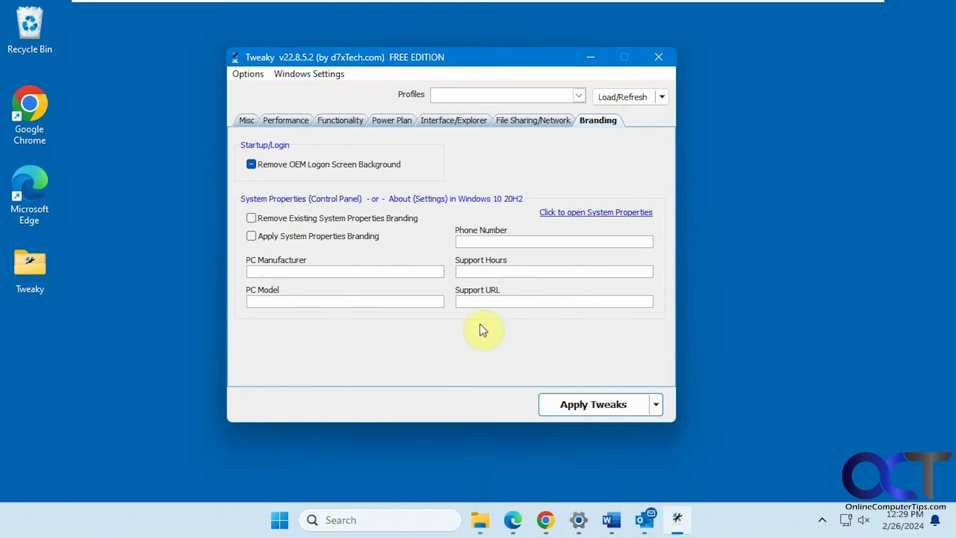
left_click(594, 212)
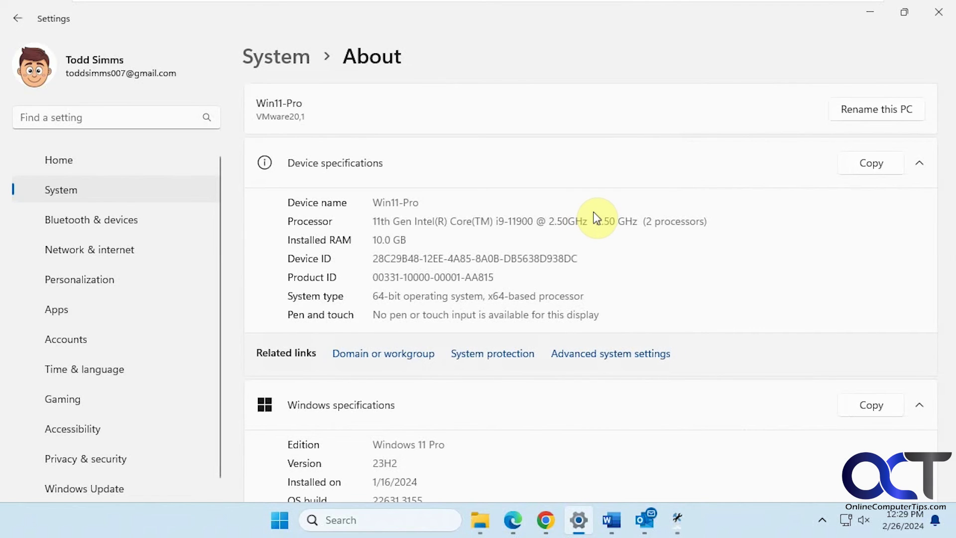
scroll(351, 420, "down", 2)
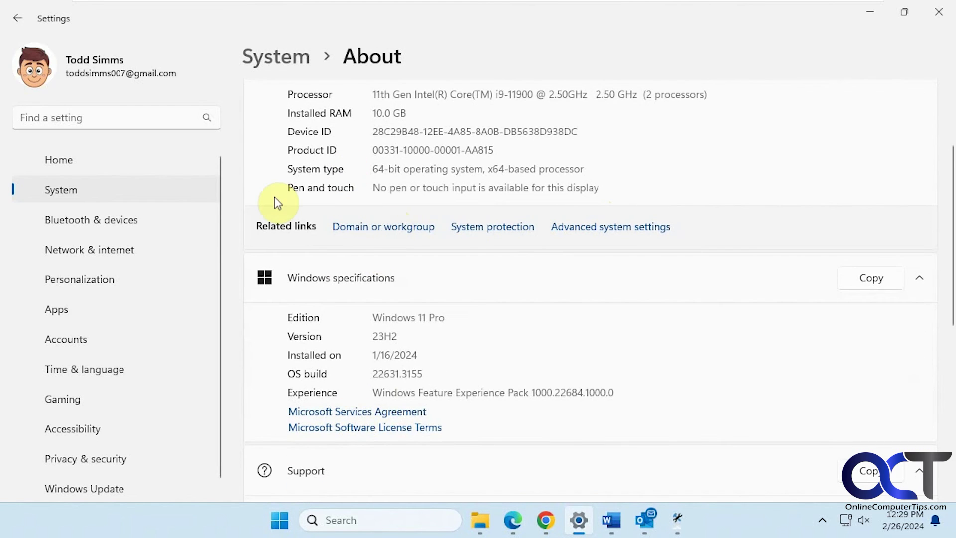
left_click(871, 13)
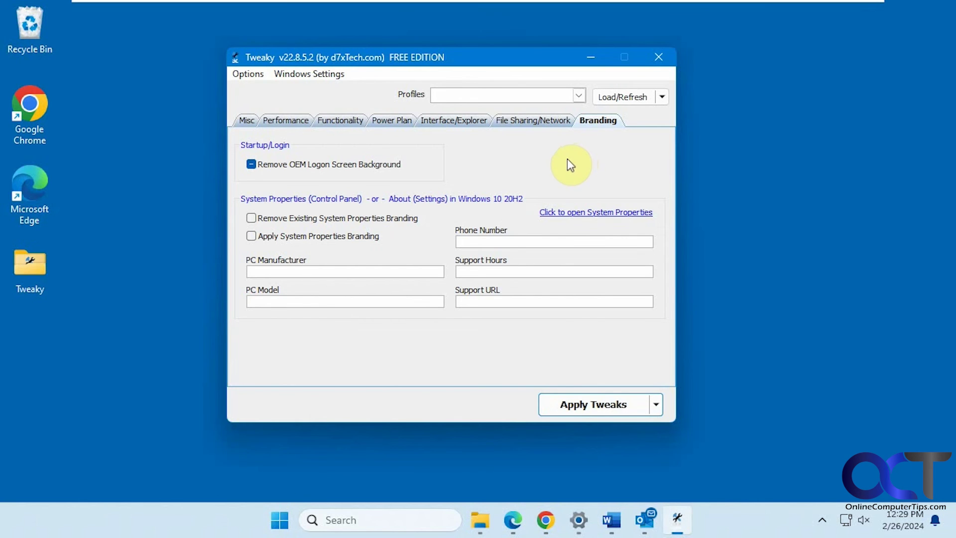
left_click(513, 520)
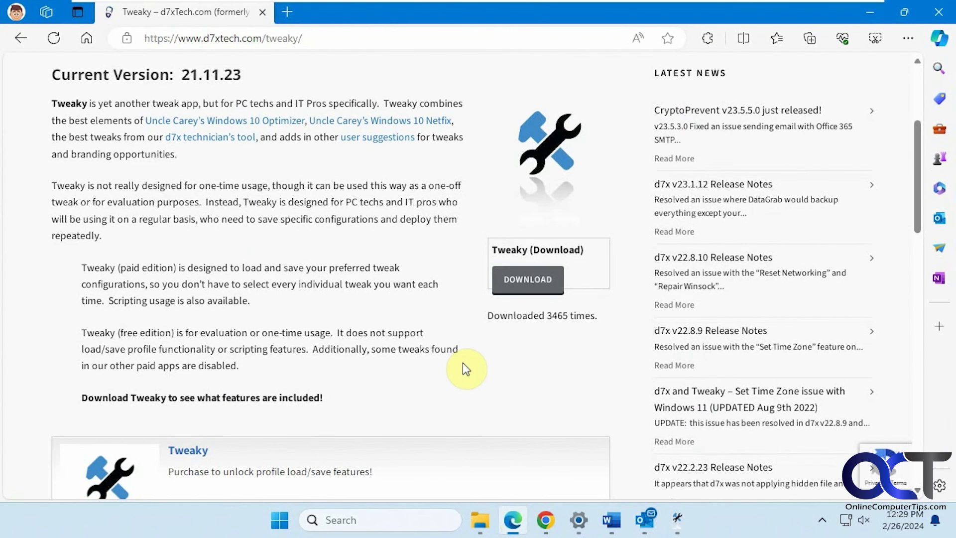
scroll(464, 362, "down", 5)
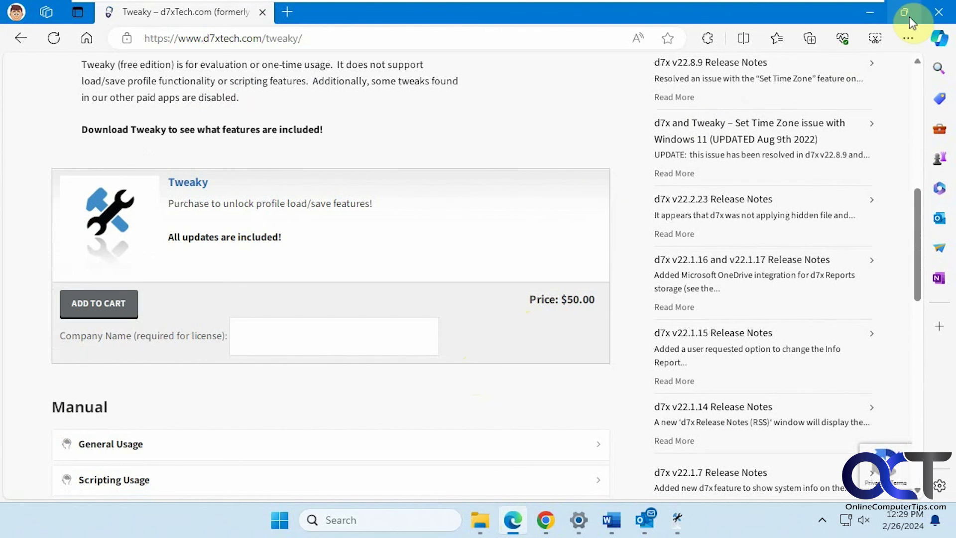
left_click(869, 14)
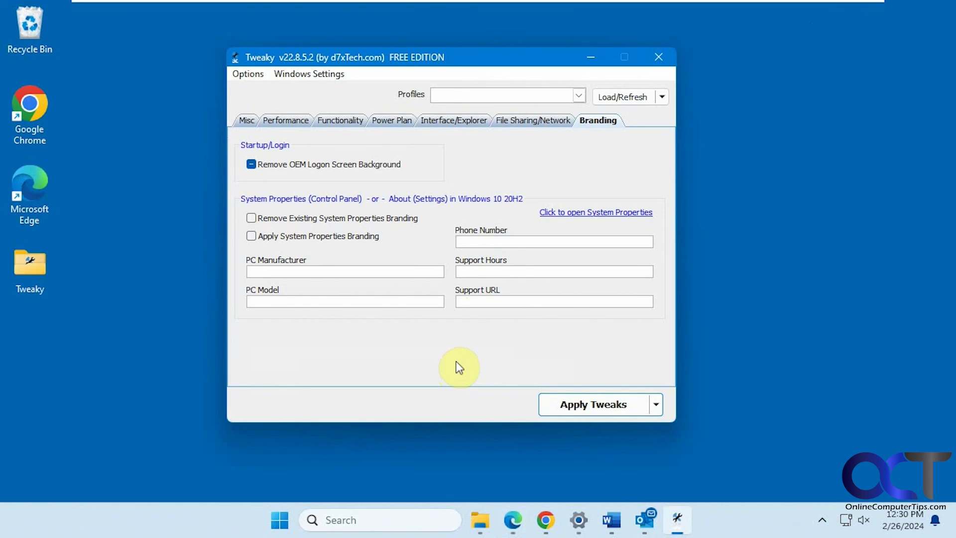